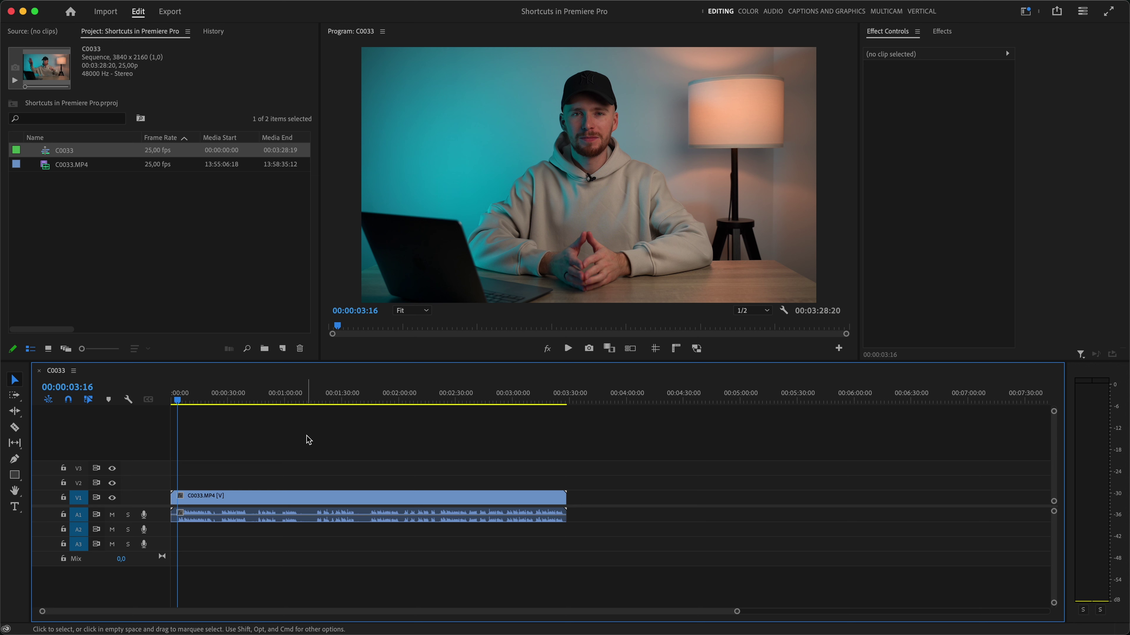
# Split the interview at about 1:45, delete the outer pieces, and ripple-delete the leading gap
pyautogui.click(16, 430)
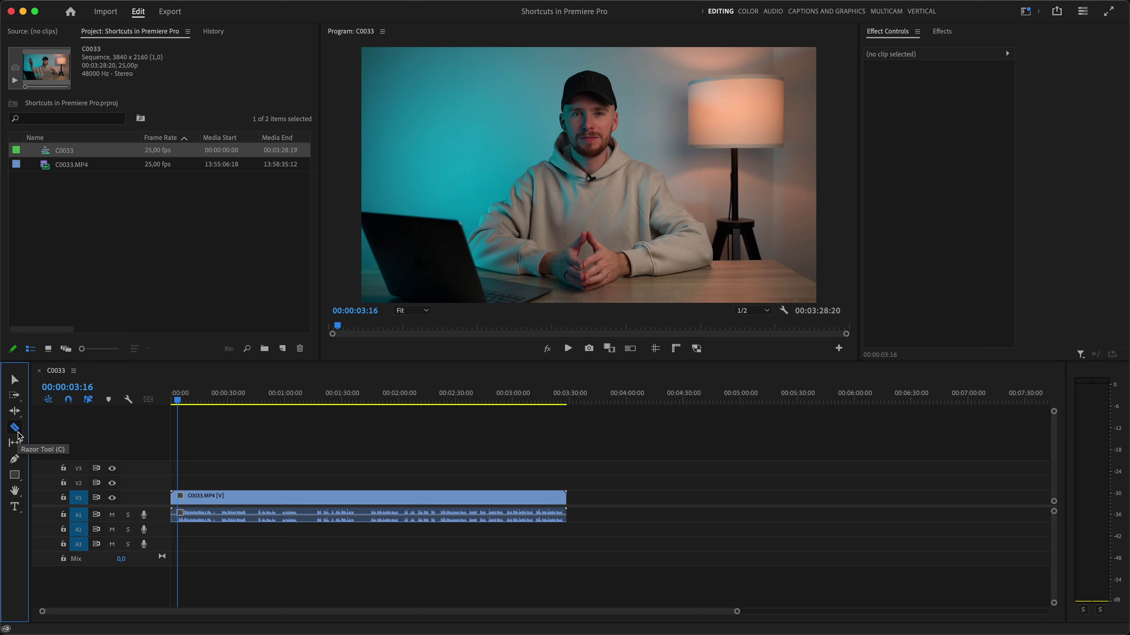
pyautogui.click(370, 501)
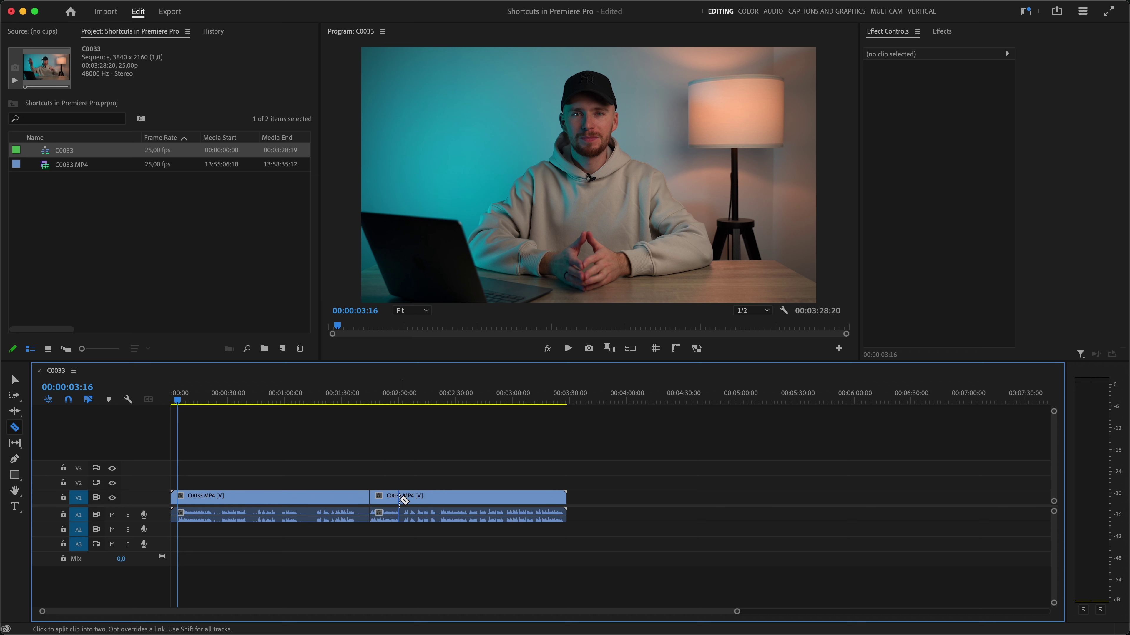
pyautogui.press('v')
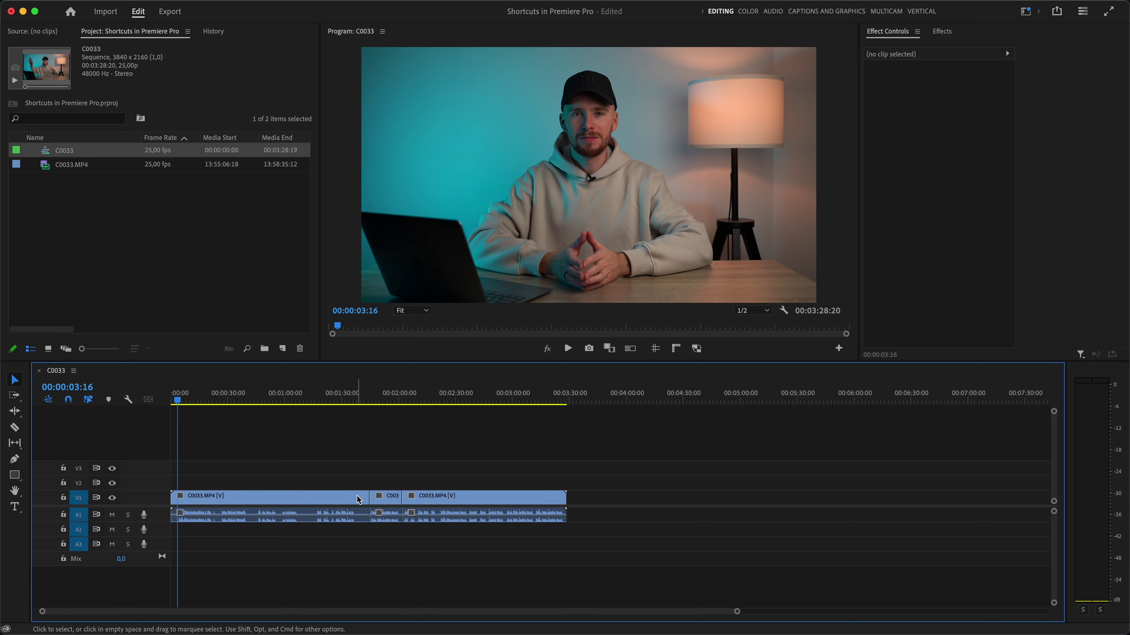
pyautogui.click(359, 501)
pyautogui.press('Delete')
pyautogui.click(422, 503)
pyautogui.press('Delete')
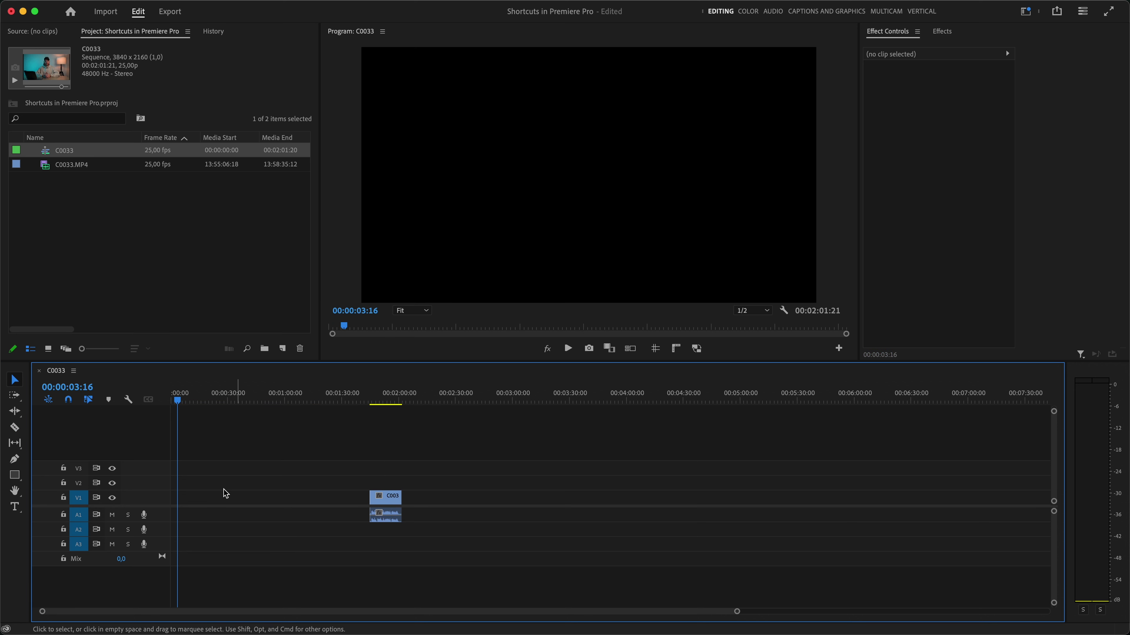
pyautogui.click(211, 498)
pyautogui.press('Delete')
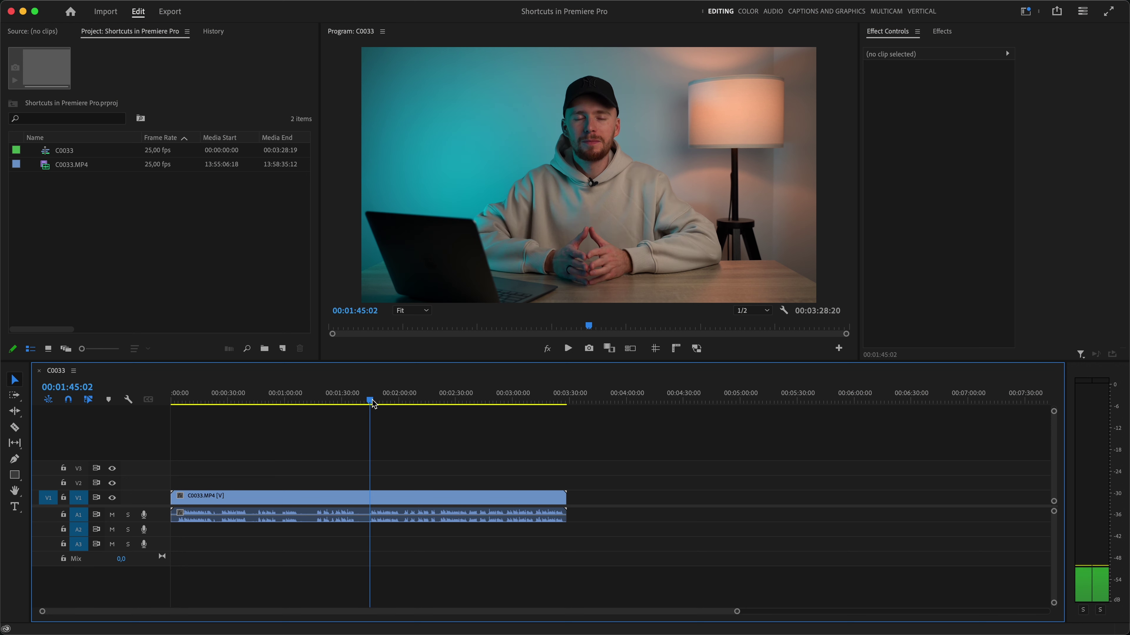
# Ripple-trim the clip start to the playhead and its end at 00:00:15:20
pyautogui.press('q')
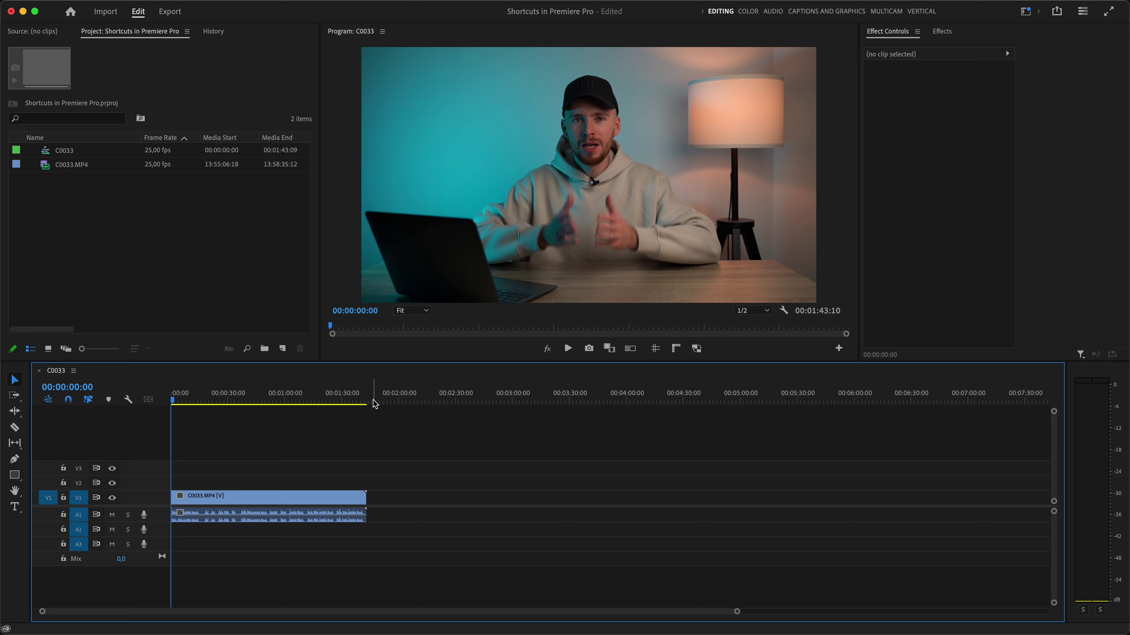
pyautogui.moveTo(195, 403); pyautogui.dragTo(203, 403)
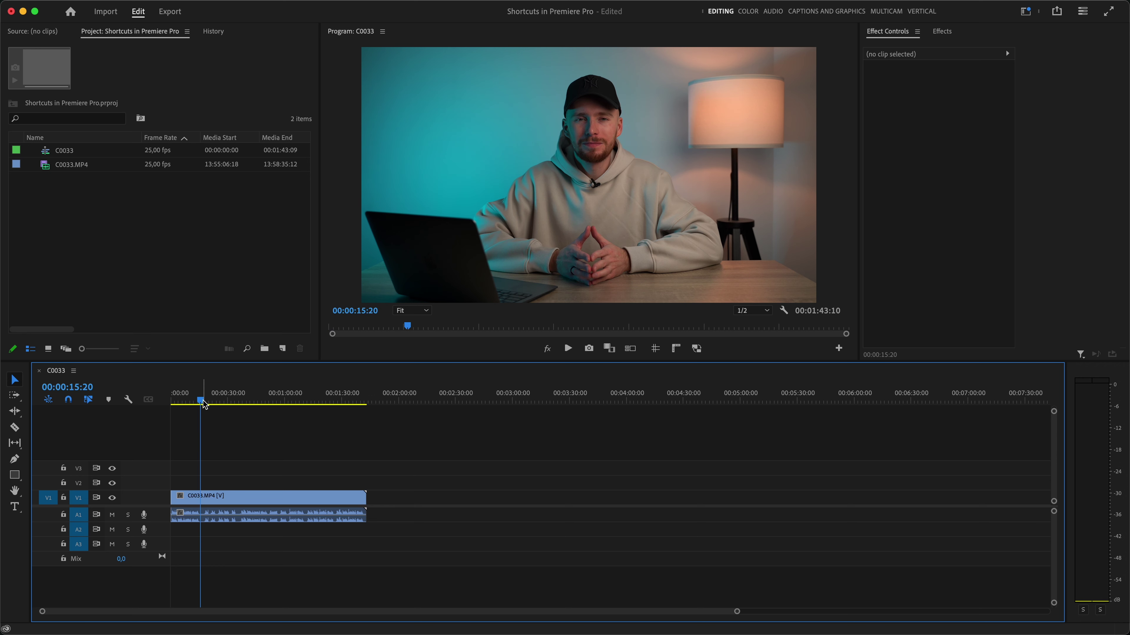
pyautogui.press('w')
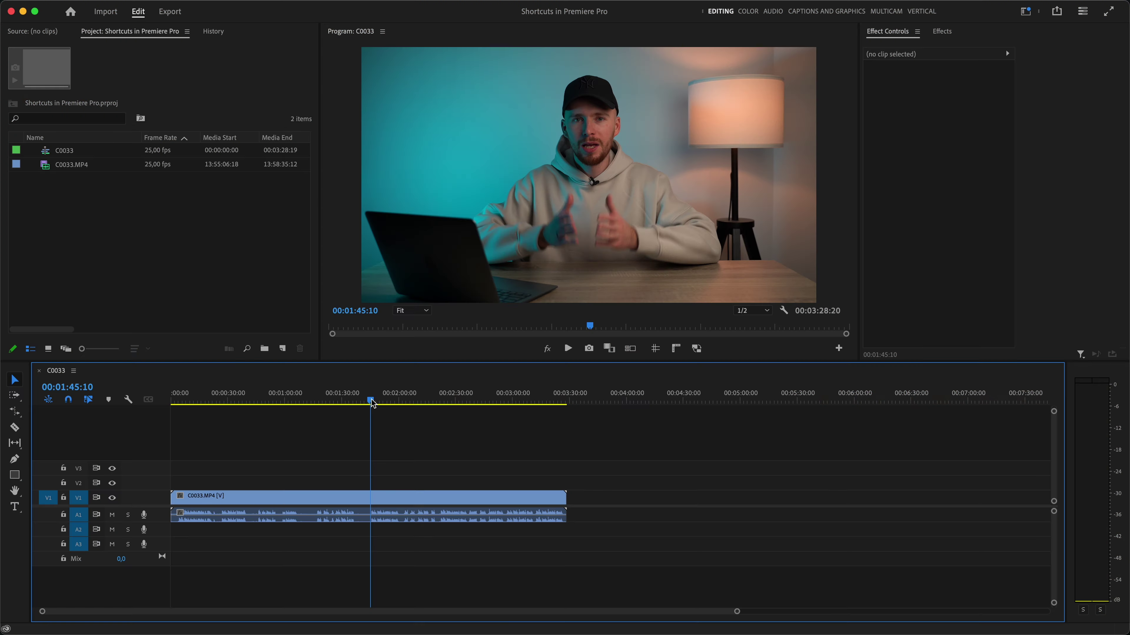
# Trim the clip start and end at 00:02:00:23 without closing gaps
pyautogui.hotkey('alt', 'q')
pyautogui.moveTo(371, 399); pyautogui.dragTo(403, 403)
pyautogui.hotkey('alt', 'w')
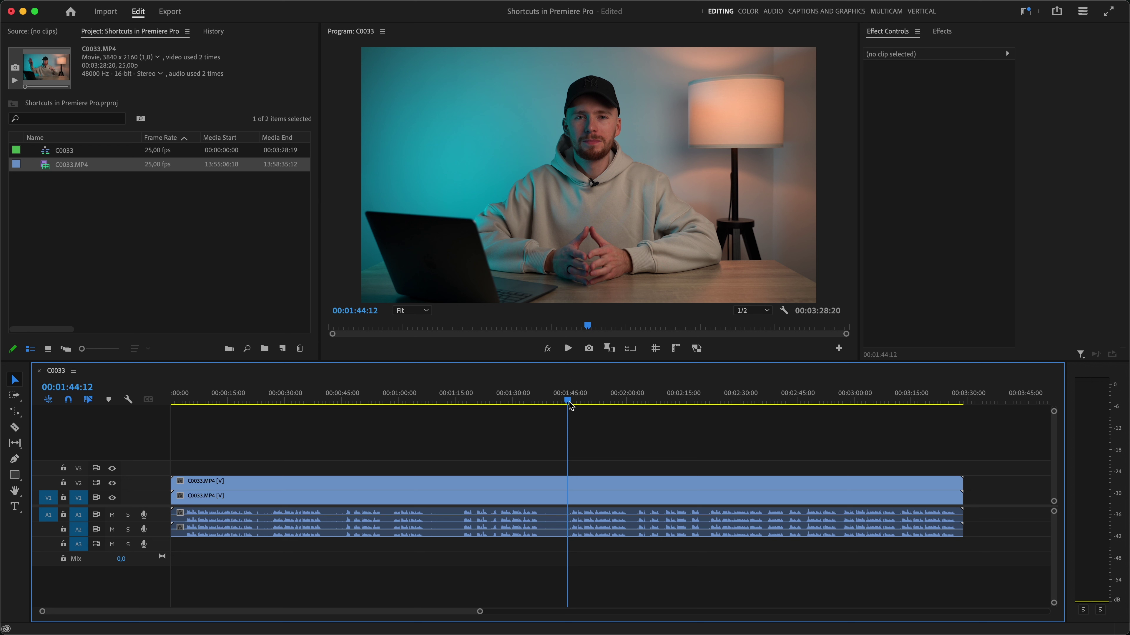
# Split all tracks, trim the start, cut at 00:00:17:13, and ripple out the span to 1:15
pyautogui.press('super+shift+k')
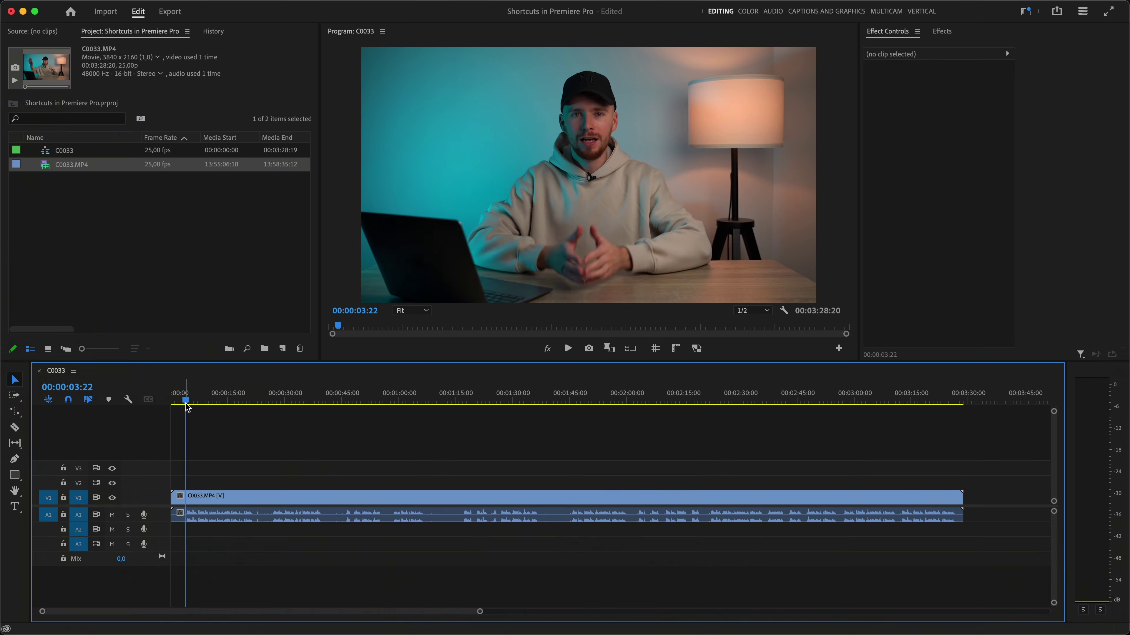
pyautogui.press('q')
pyautogui.moveTo(227, 401); pyautogui.dragTo(239, 404)
pyautogui.press('super+k')
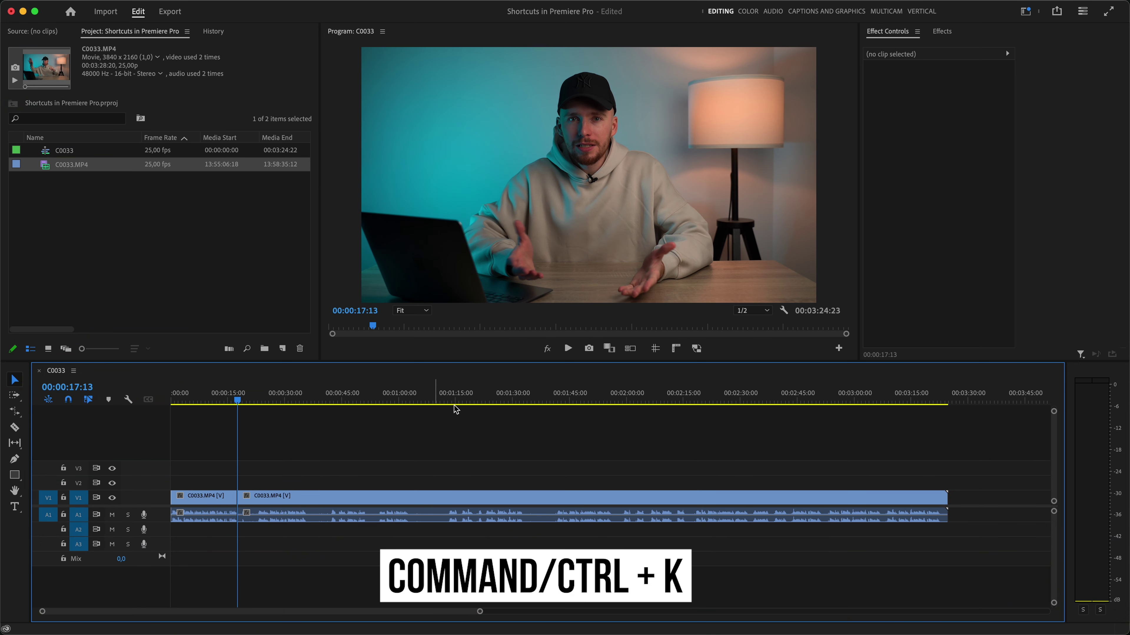
pyautogui.click(559, 402)
pyautogui.press('q')
# Cut at 00:00:31:16, ripple out the span to 1:15, and trim the end at 00:00:46:09
pyautogui.click(292, 402)
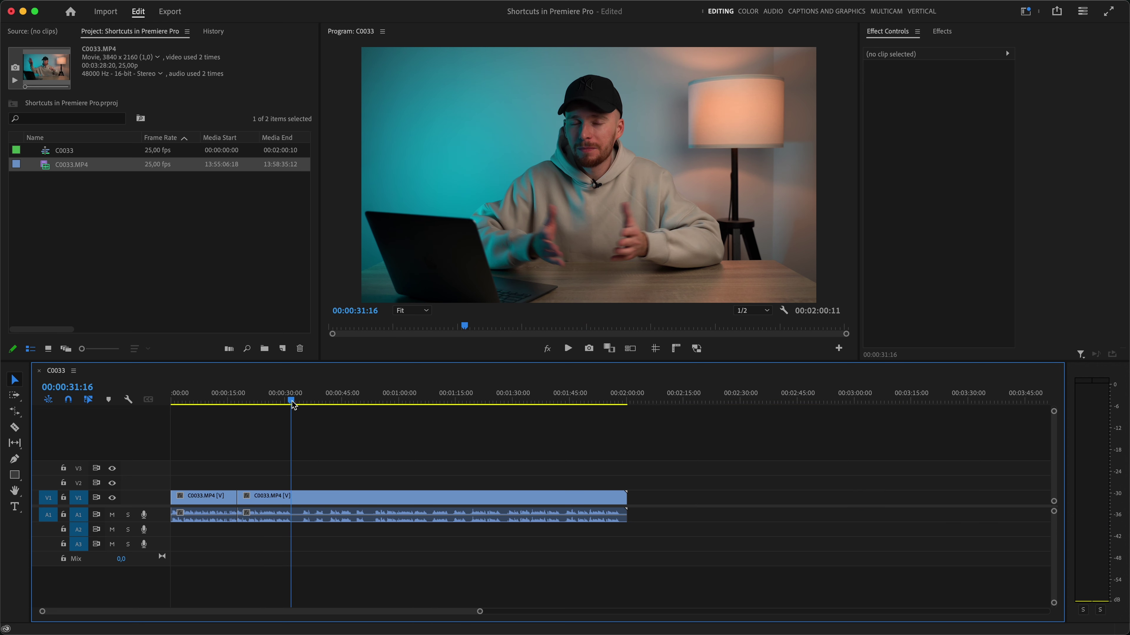
pyautogui.press('super+k')
pyautogui.click(561, 403)
pyautogui.press('q')
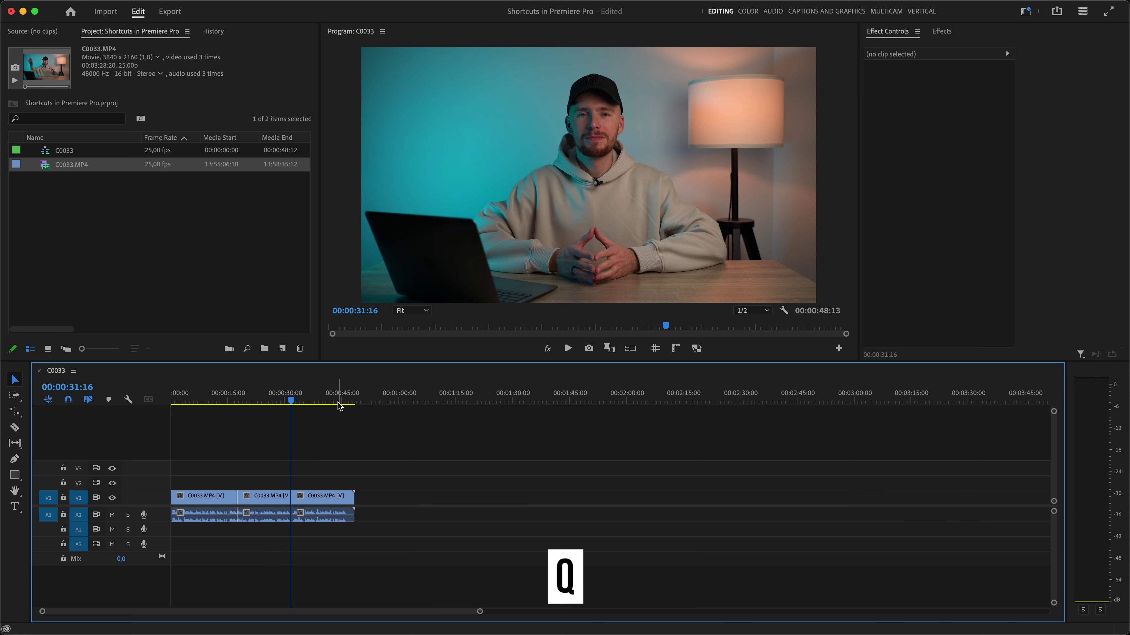
pyautogui.click(348, 403)
pyautogui.press('w')
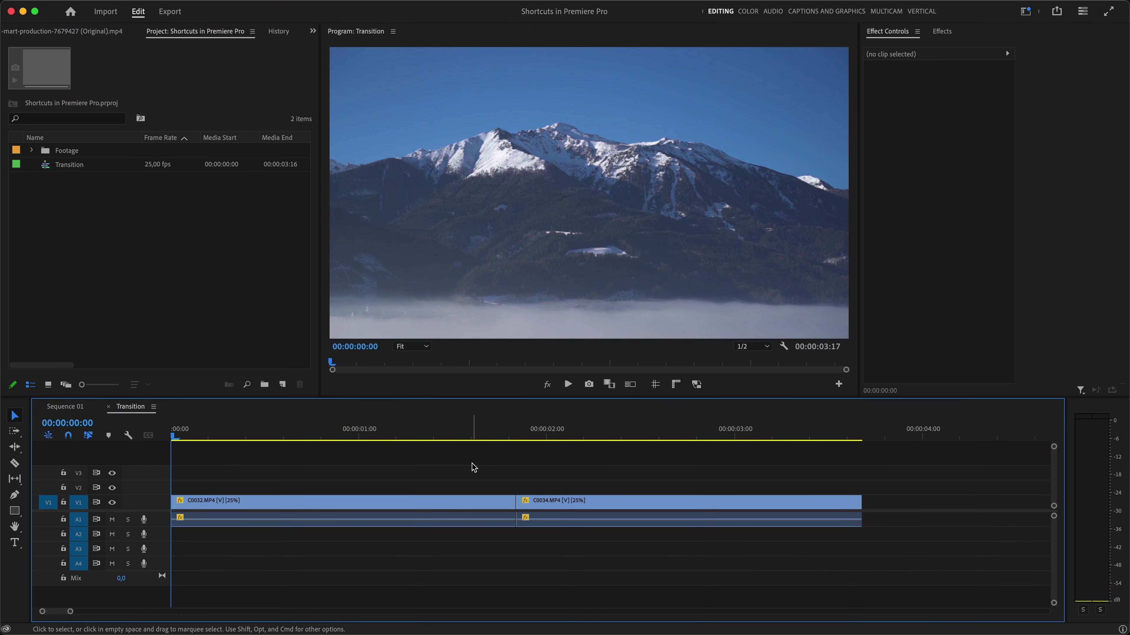
# Add default Cross Dissolves to every edge of C0032 and C0034, then play the sequence
pyautogui.moveTo(474, 467); pyautogui.dragTo(557, 558)
pyautogui.press('super+d')
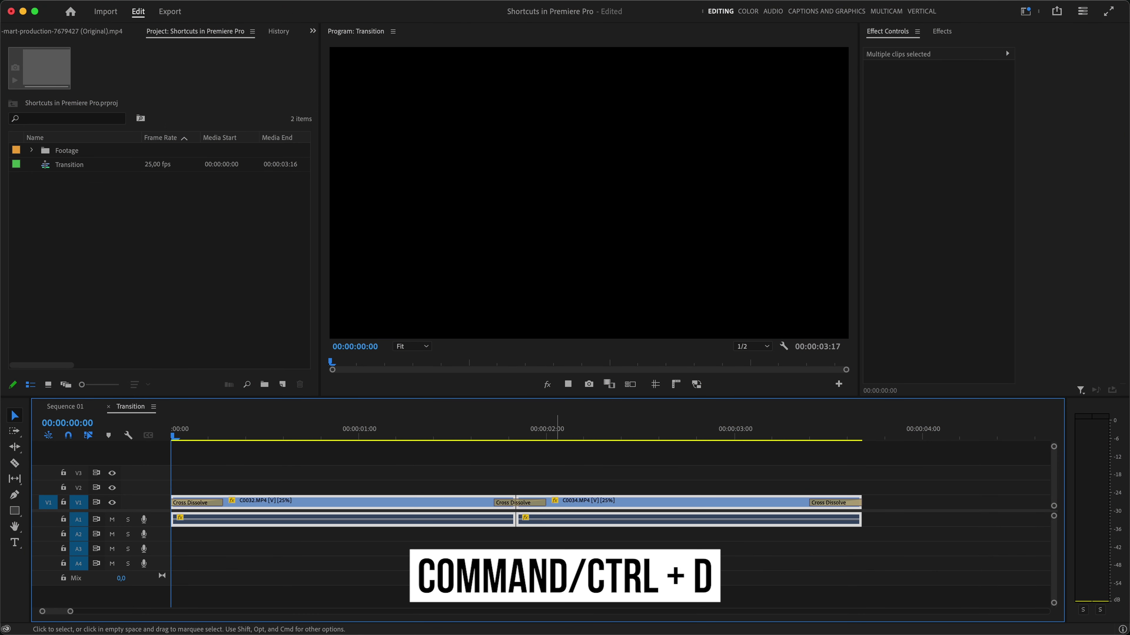
pyautogui.press('space')
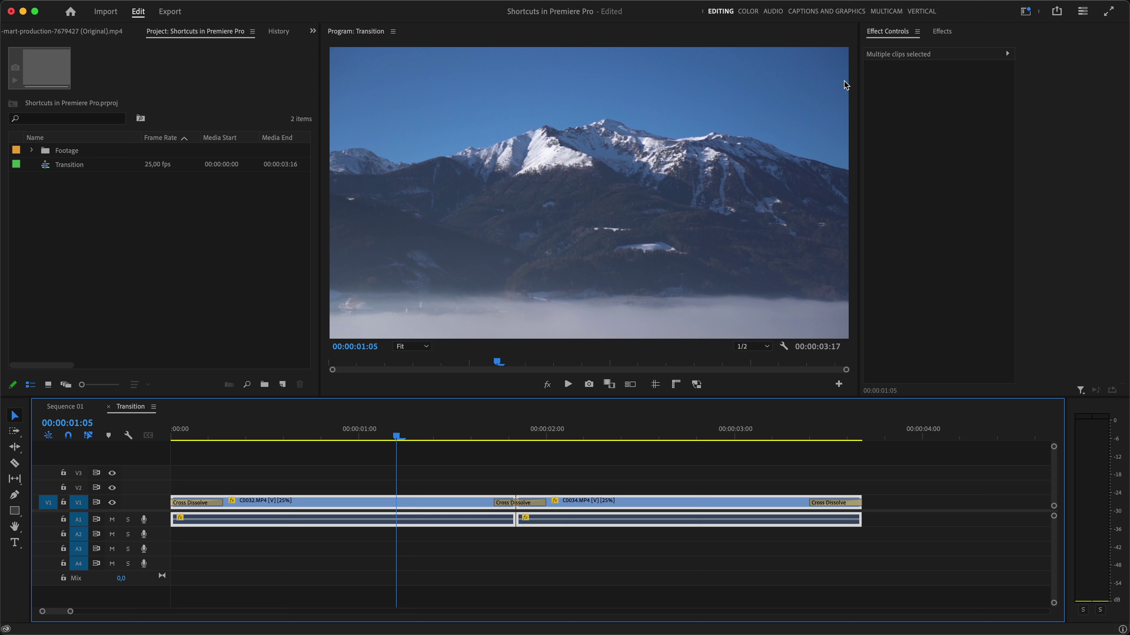
# Set Cross Zoom from the Effects panel as the default video transition
pyautogui.click(932, 40)
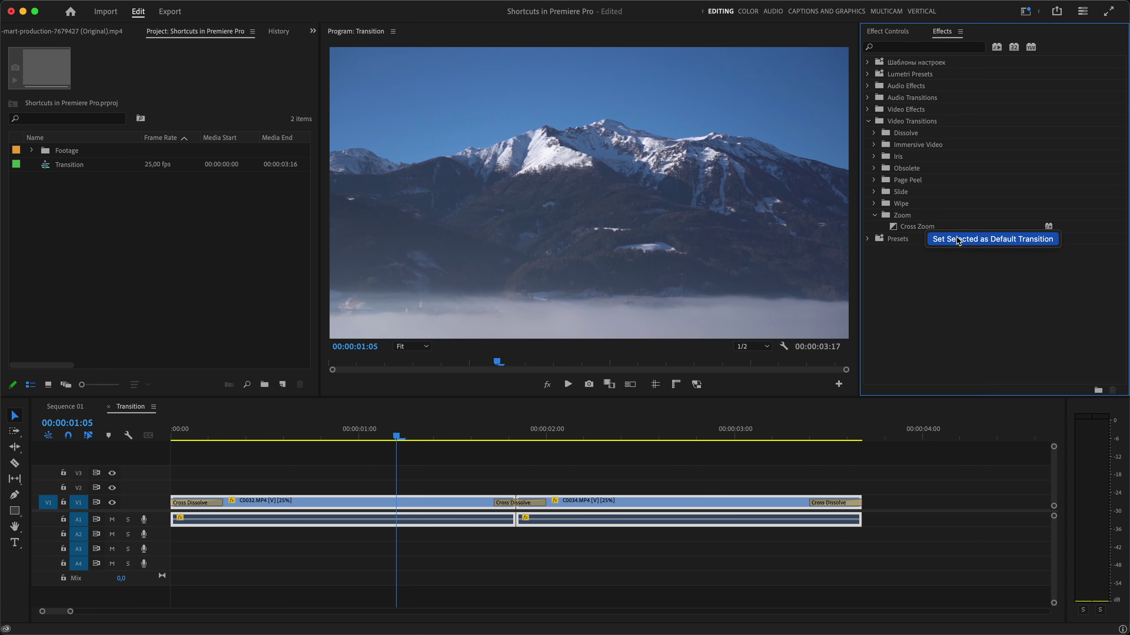
pyautogui.click(965, 239)
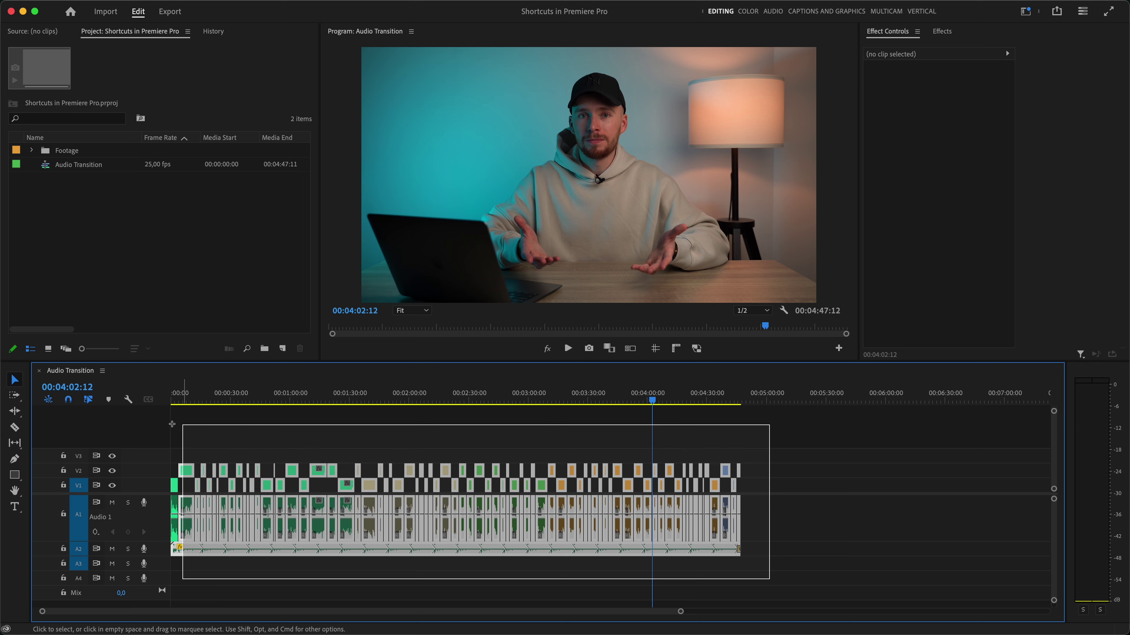
# Add default audio crossfades at every edit in the Audio Transition sequence
pyautogui.moveTo(154, 427); pyautogui.dragTo(156, 427)
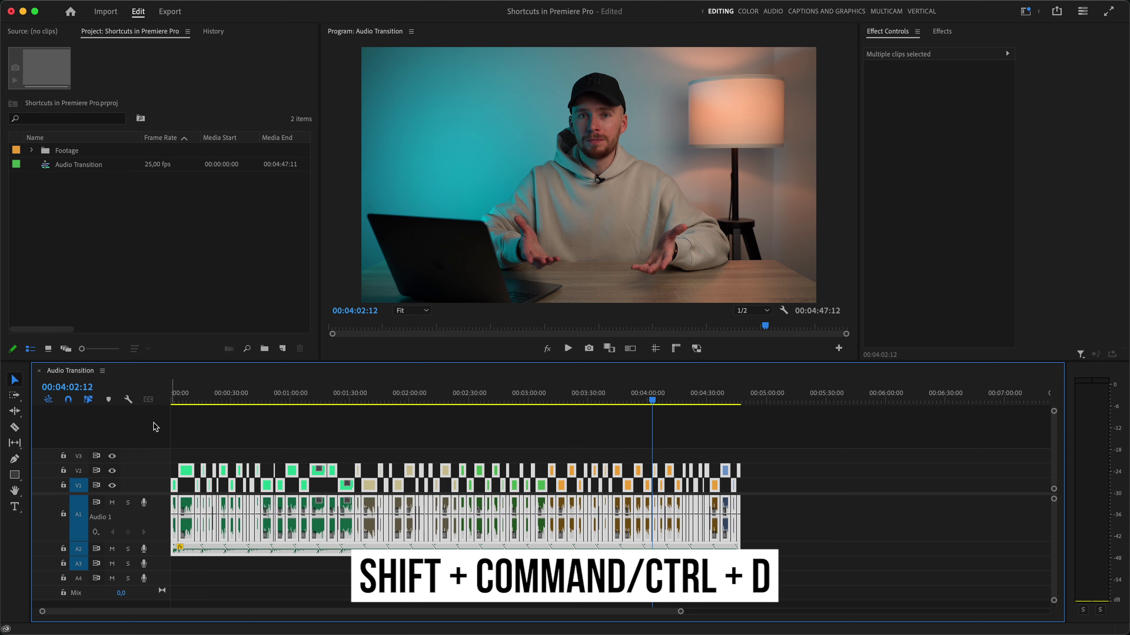
pyautogui.press('shift+super+d')
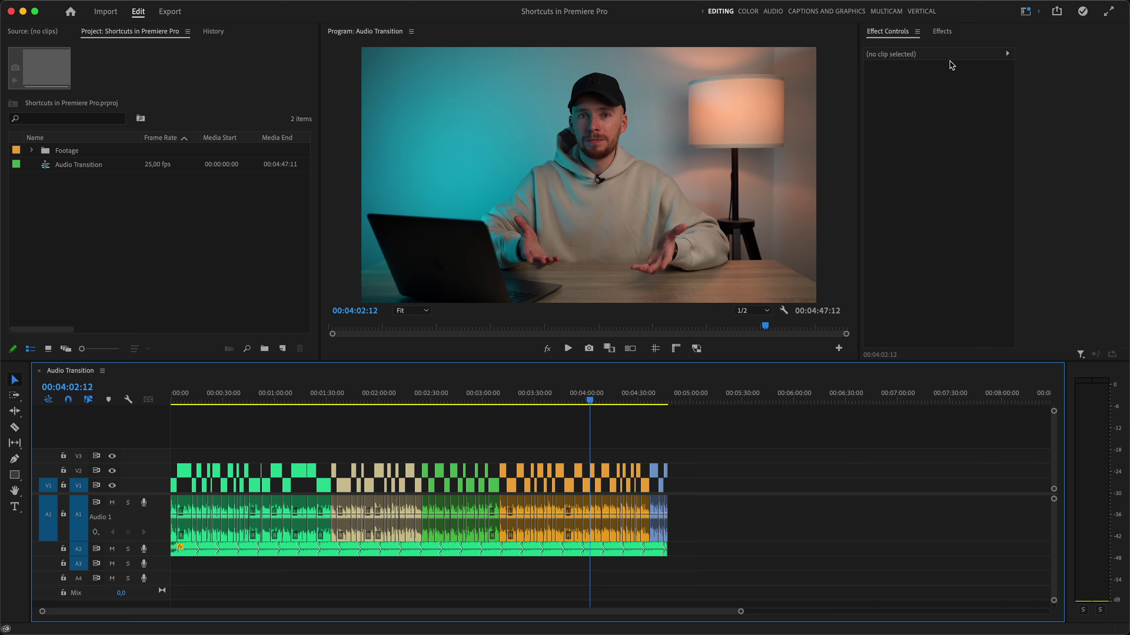
pyautogui.click(950, 34)
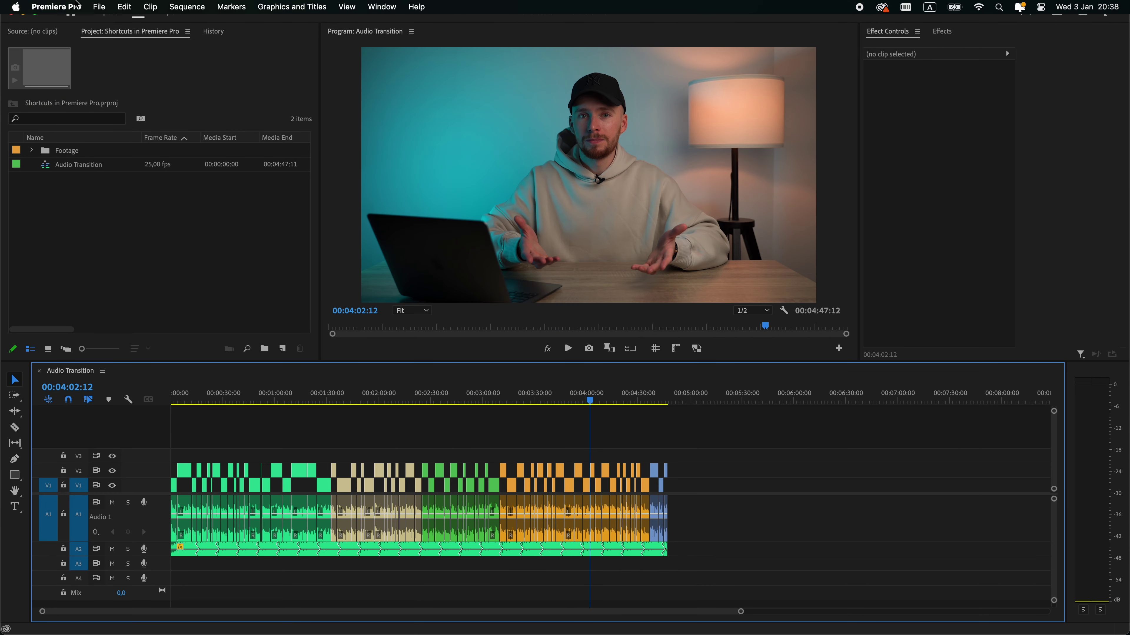
# Open the Timeline section of the Premiere Pro Settings
pyautogui.click(56, 7)
pyautogui.moveTo(83, 44)
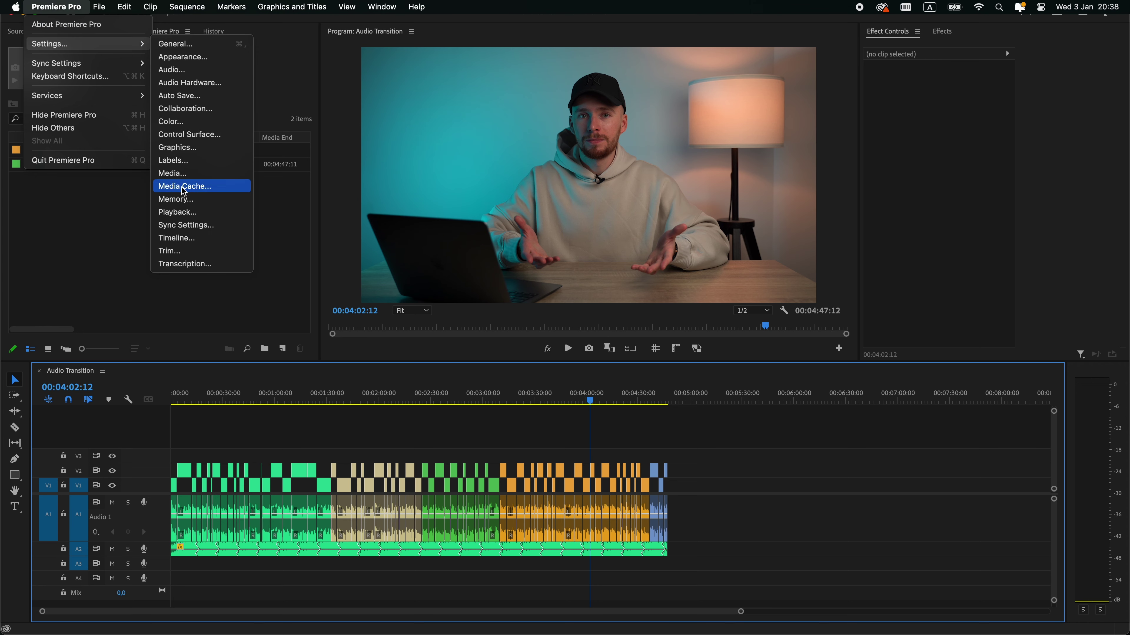
pyautogui.click(195, 239)
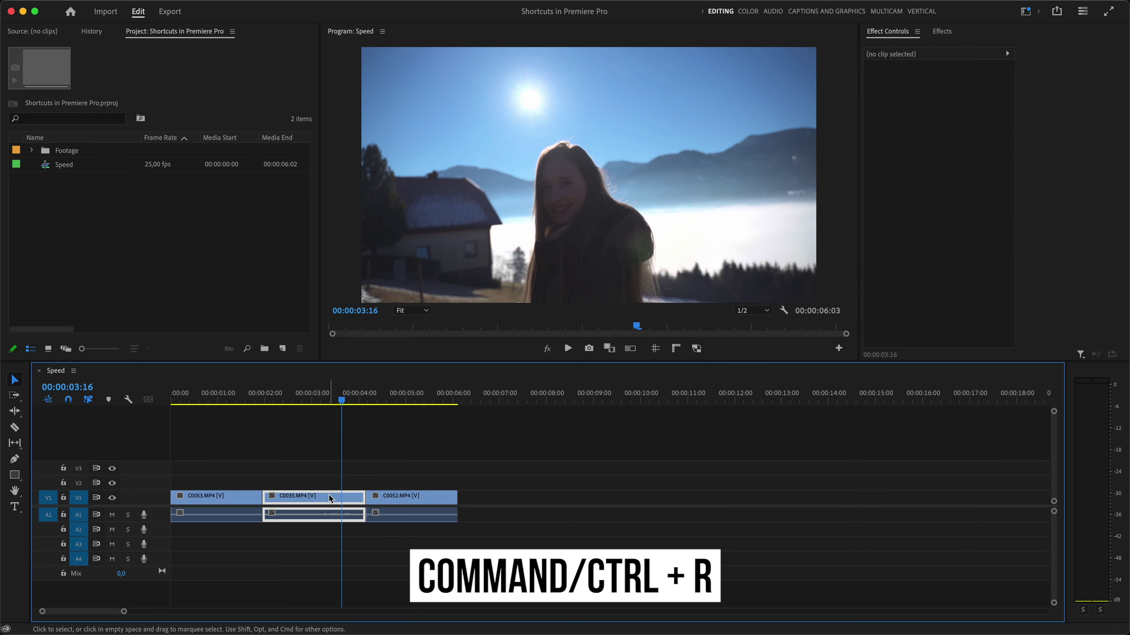
# Try Reverse Speed on C0035, play it, then restore forward speed with pitch maintained
pyautogui.press('super+r')
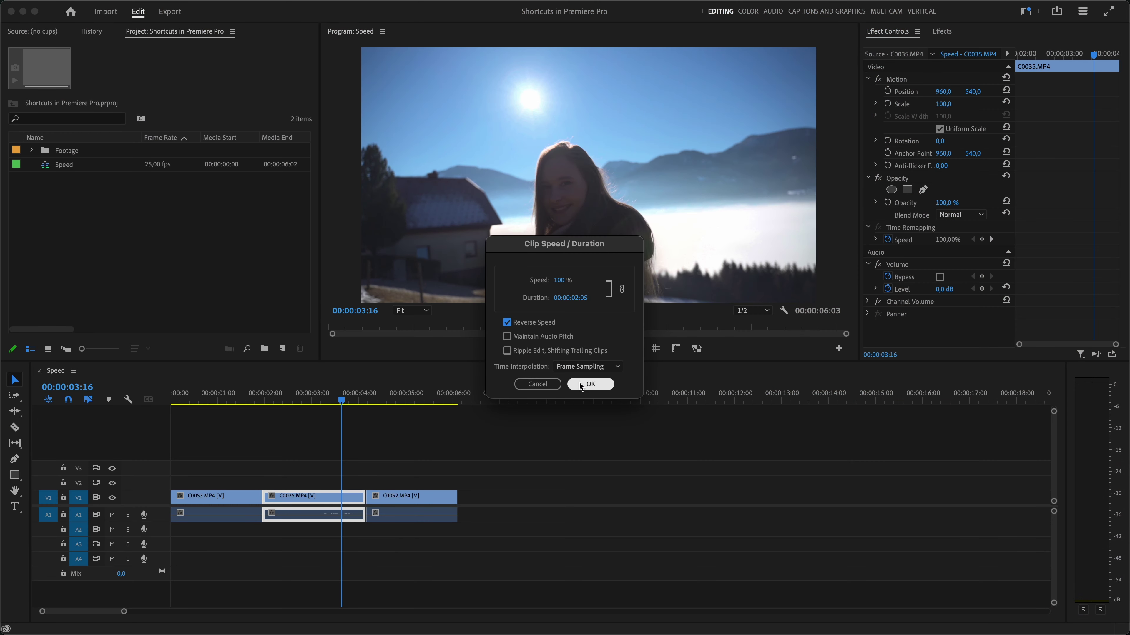
pyautogui.click(580, 385)
pyautogui.click(266, 406)
pyautogui.press('space')
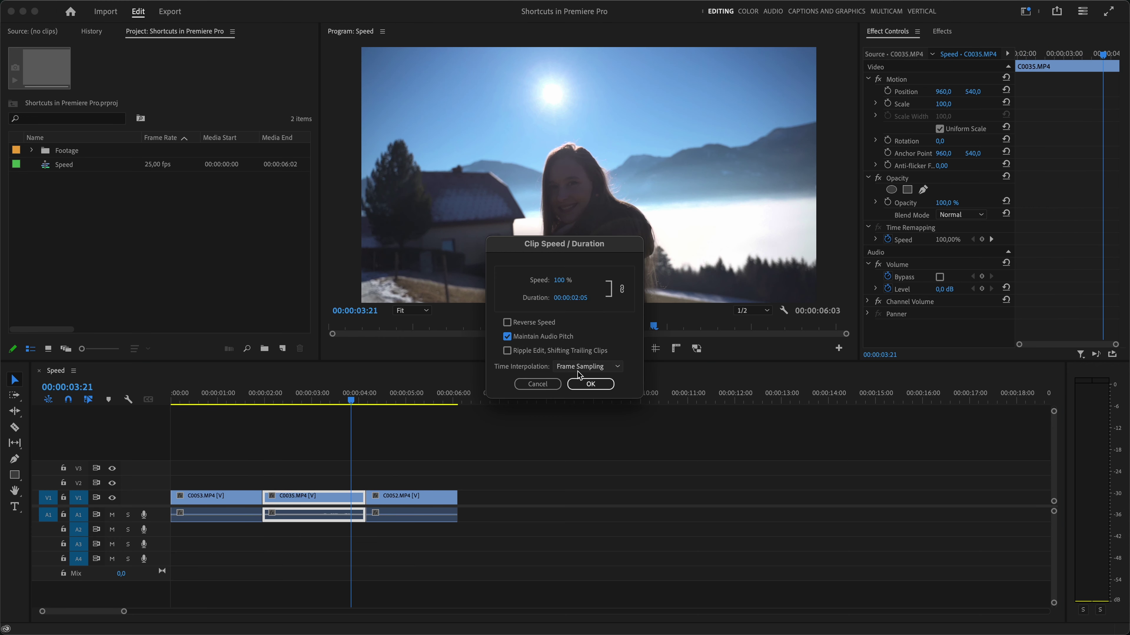
pyautogui.click(587, 386)
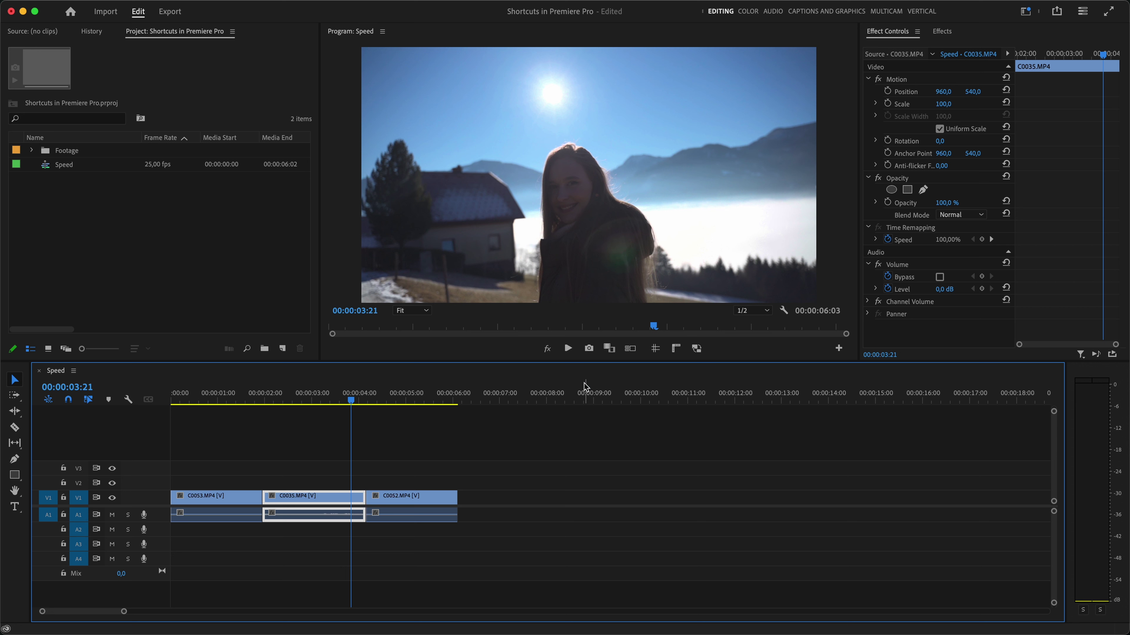
# Set C0035 to 25% speed and play the slowed clip
pyautogui.press('super+r')
pyautogui.write('25')
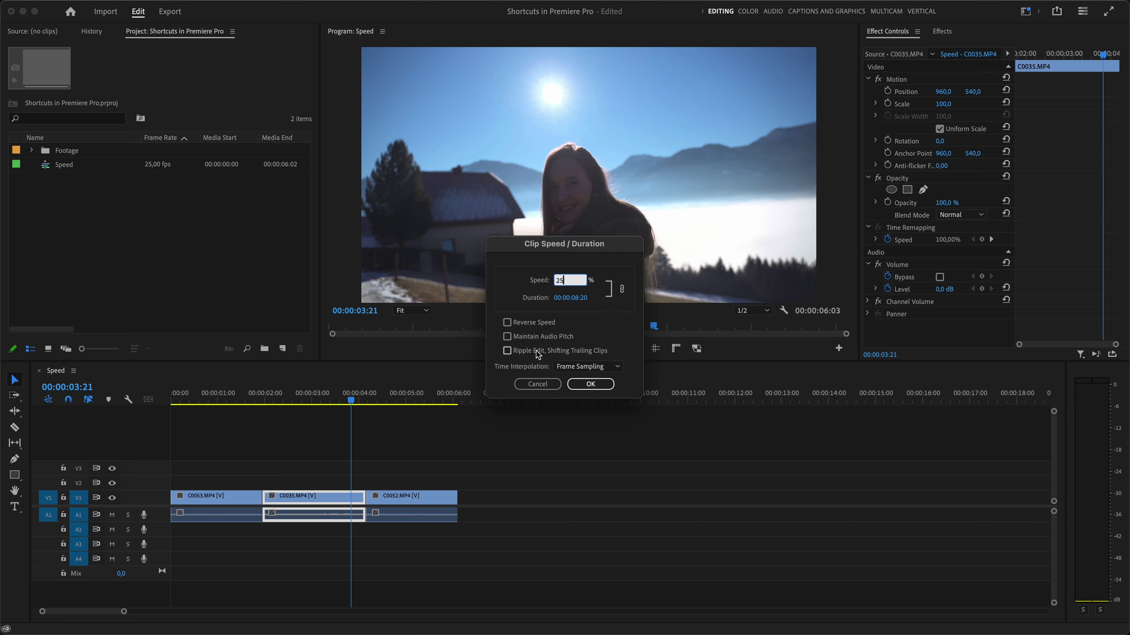
pyautogui.click(590, 384)
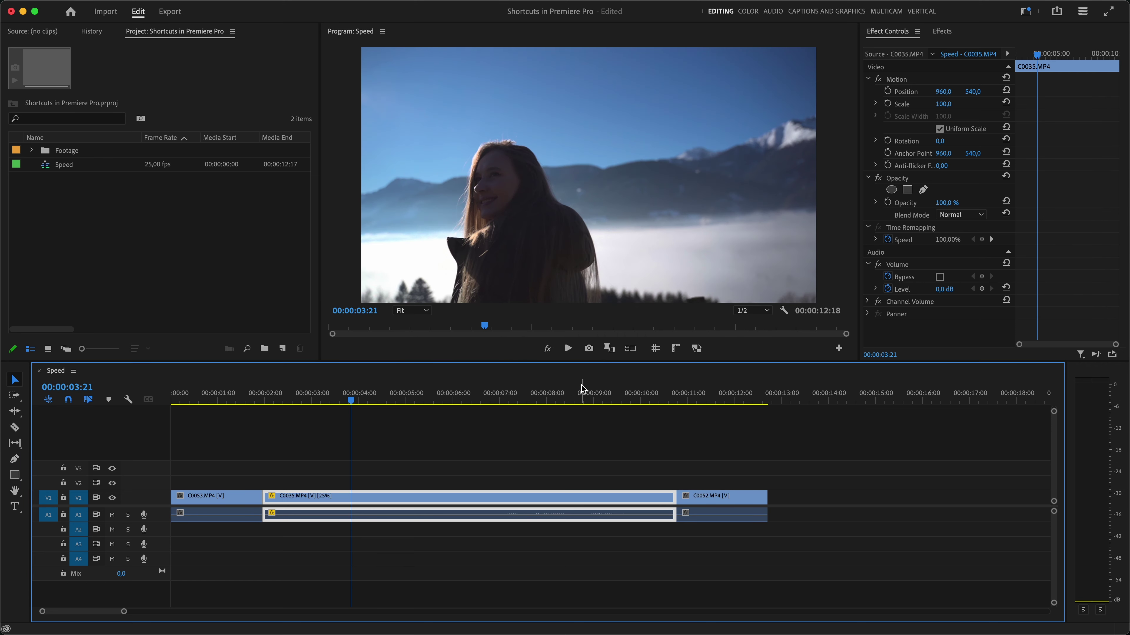
pyautogui.press('space')
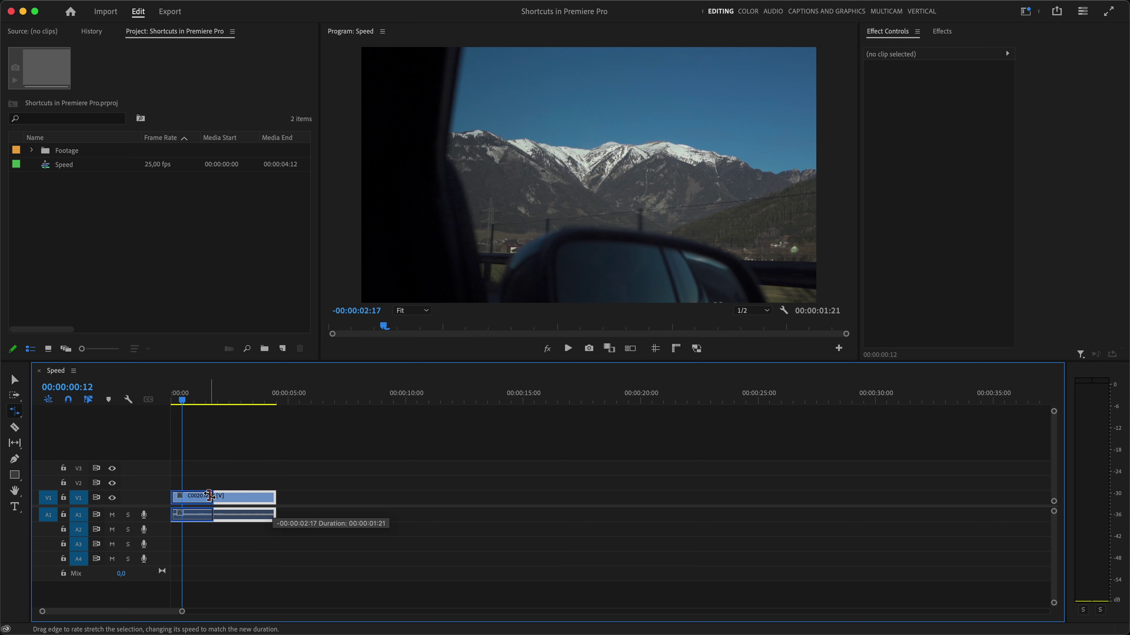
# Rate-stretch C0020 shorter, then out to about 15 seconds at 29.05% speed
pyautogui.moveTo(209, 495); pyautogui.dragTo(209, 495)
pyautogui.moveTo(527, 490); pyautogui.dragTo(537, 491)
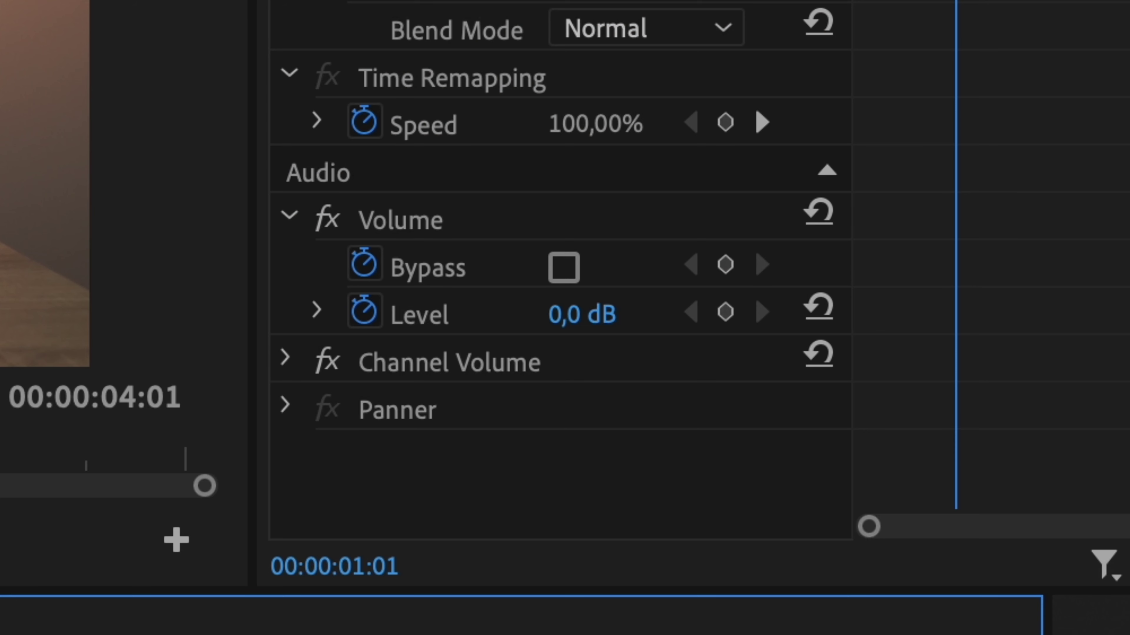
# Raise C0011's clip volume from 0 dB to 6 dB with Shift+]
pyautogui.hotkey('shift', ']')
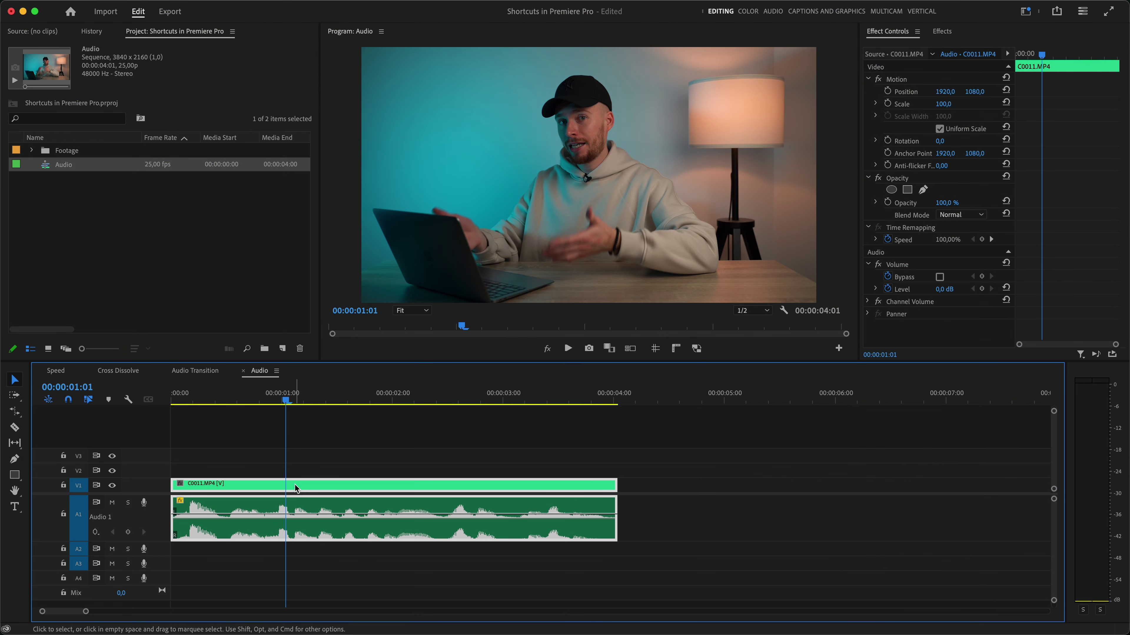
# Normalize C0011's audio gain to a 0 dB max peak
pyautogui.press('g')
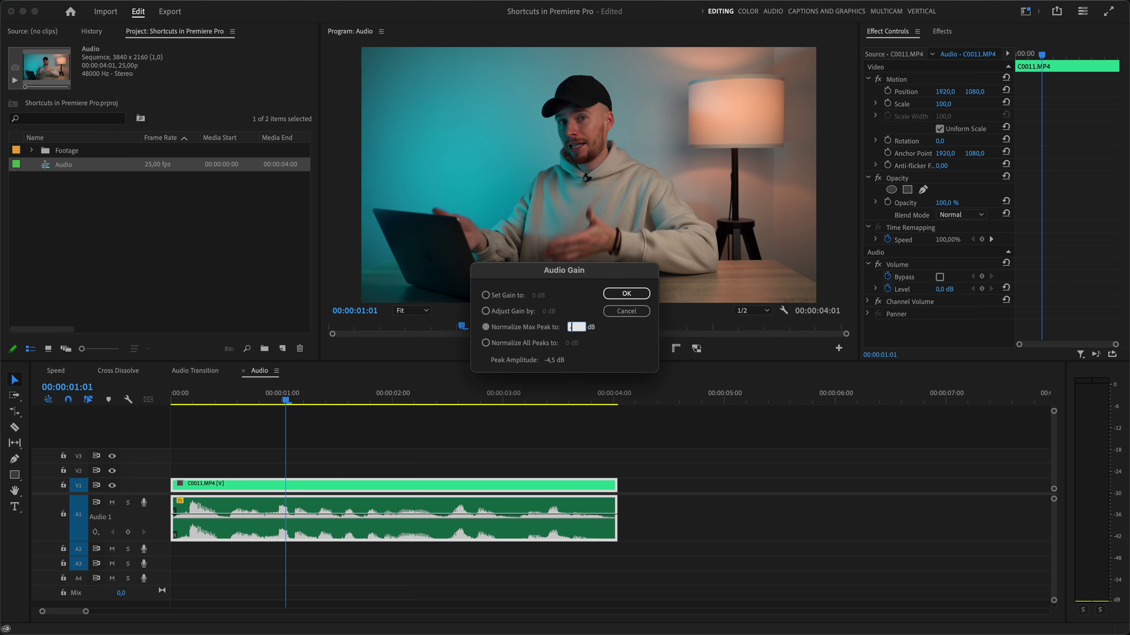
pyautogui.click(633, 296)
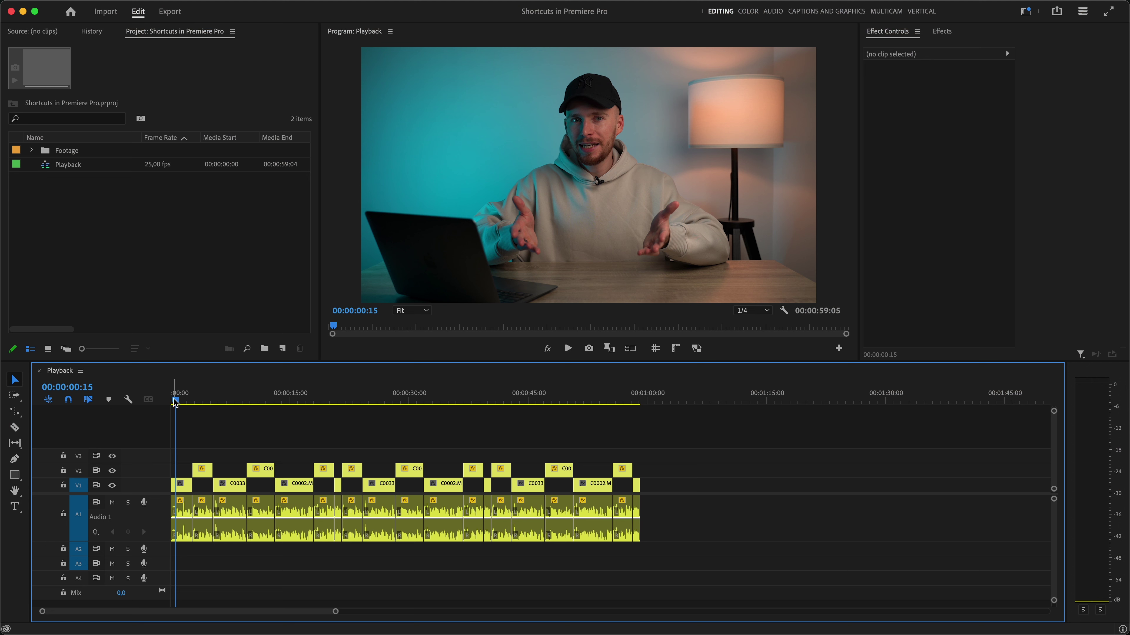
# Shuttle the Playback sequence forward at three rising speeds, stop, then play it backwards faster
pyautogui.press('l')
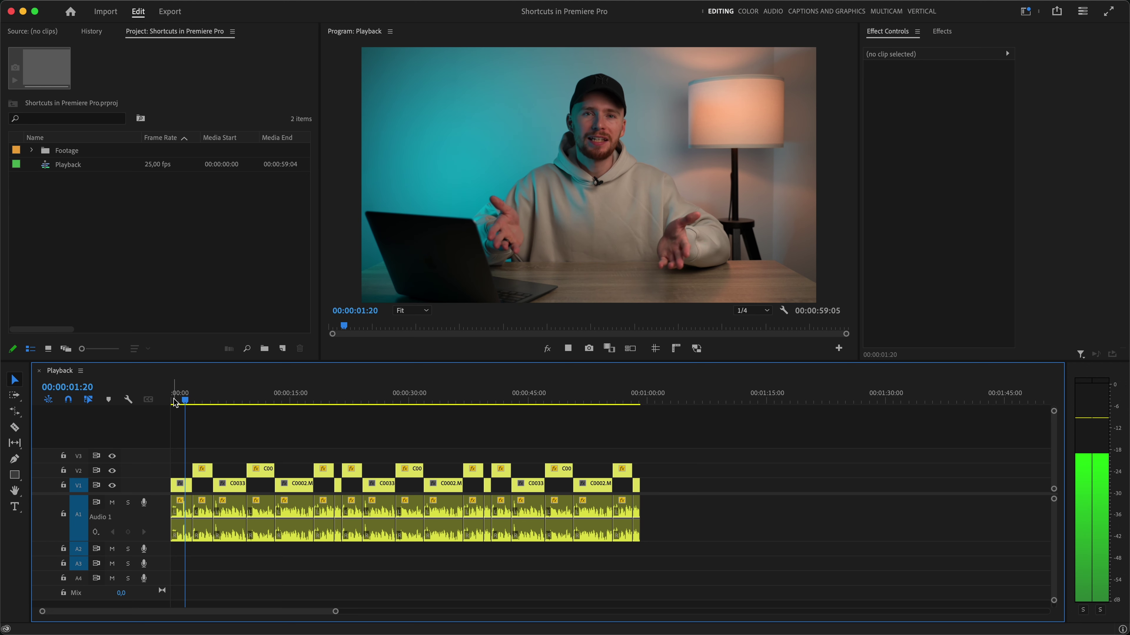
pyautogui.press('l')
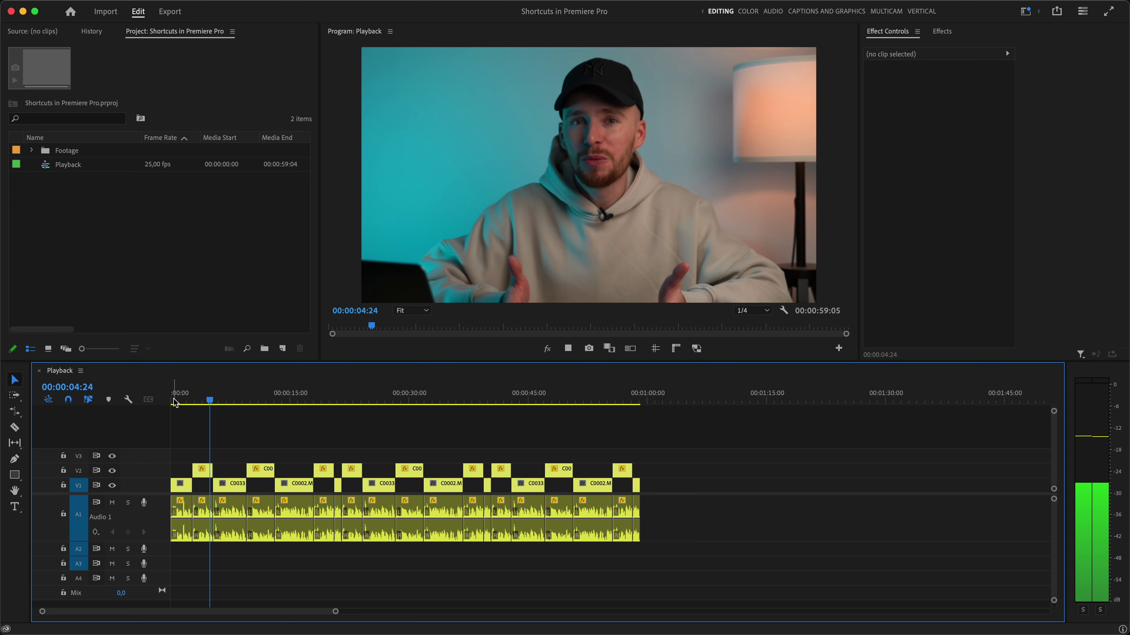
pyautogui.press('l')
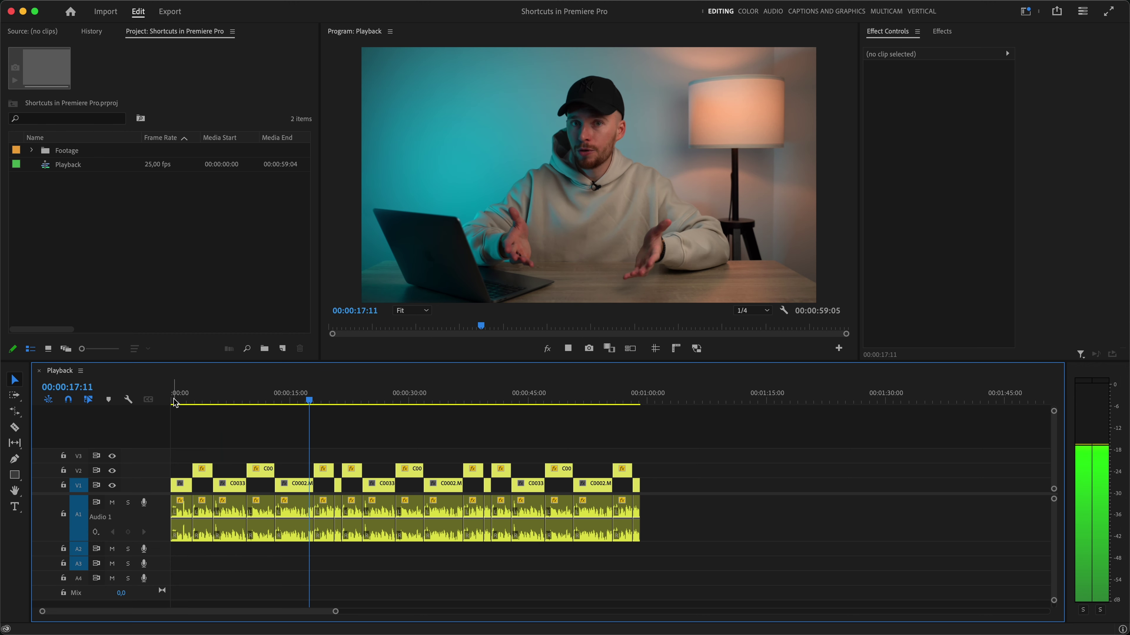
pyautogui.press('k')
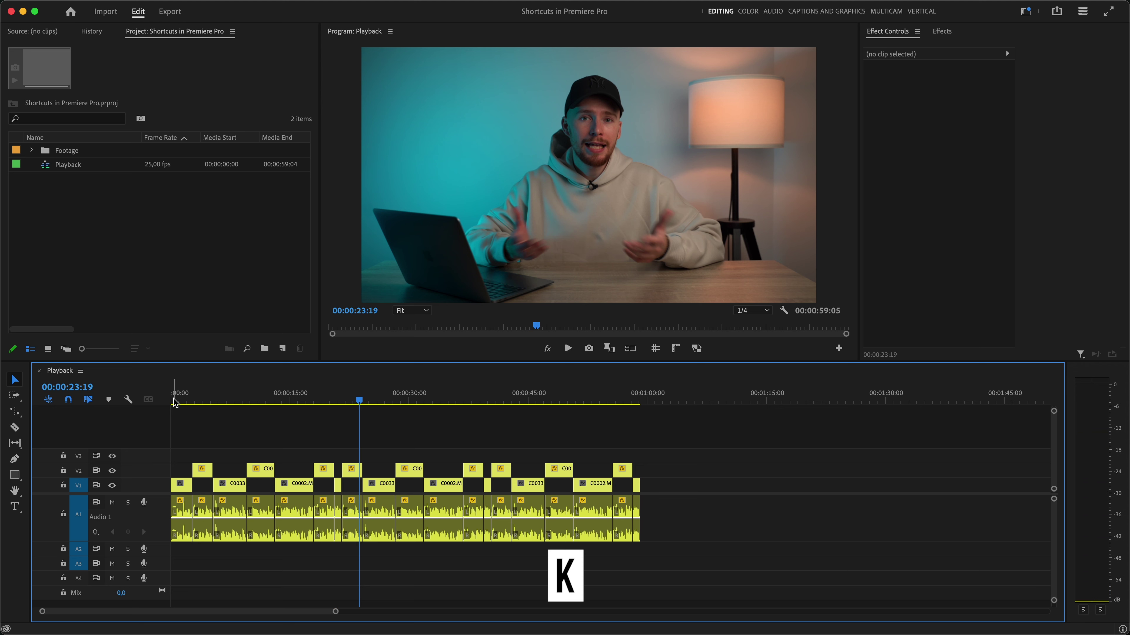
pyautogui.press('space')
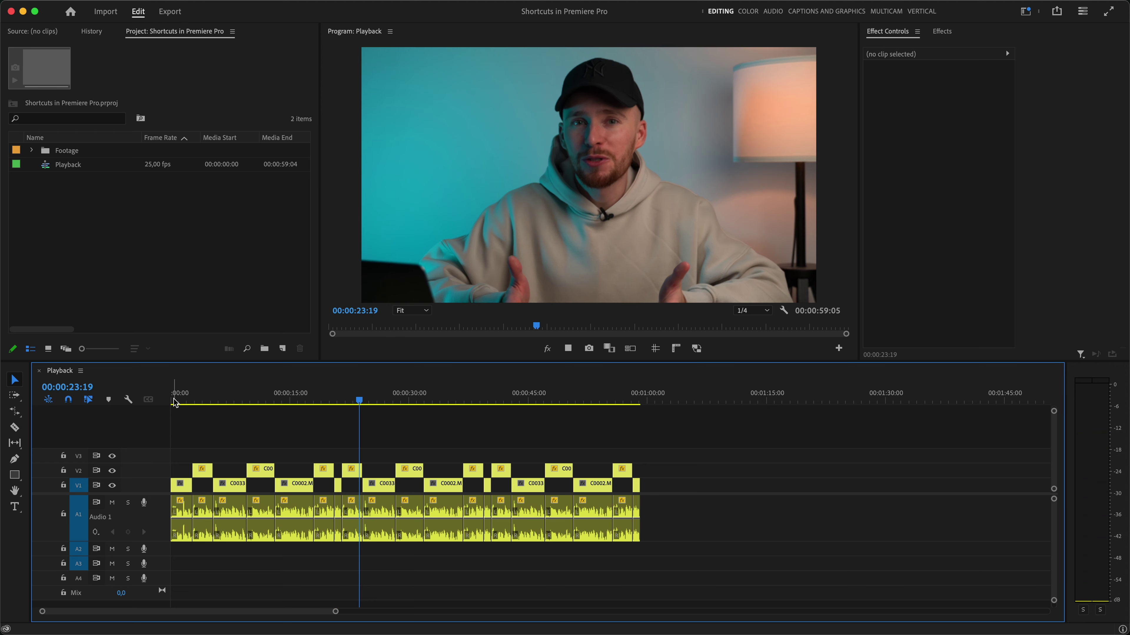
pyautogui.press('j')
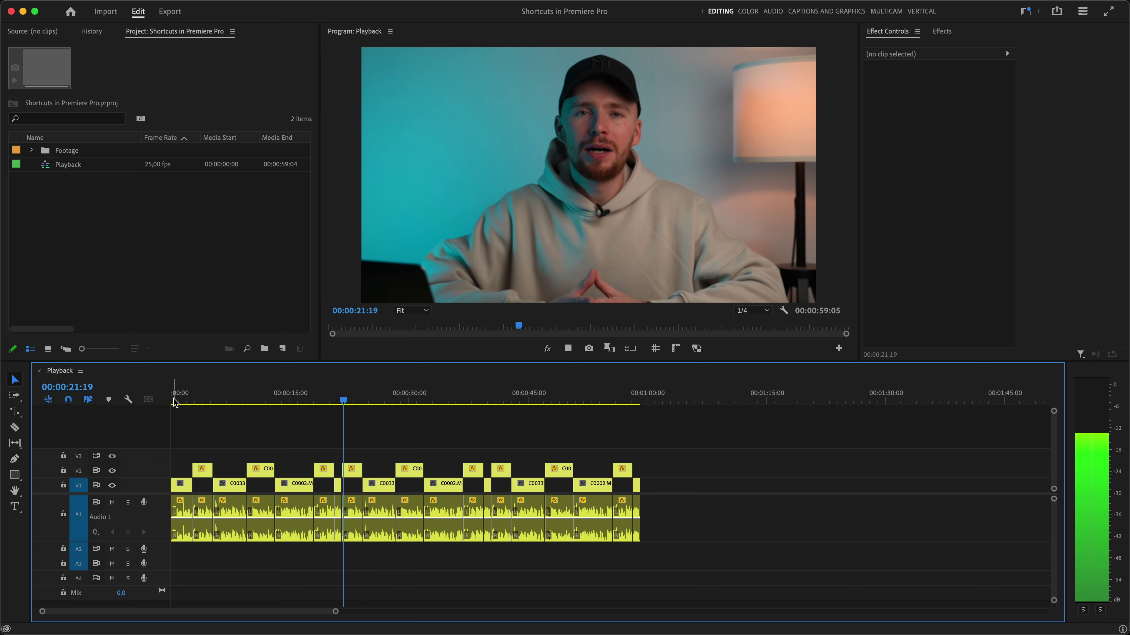
pyautogui.press('j')
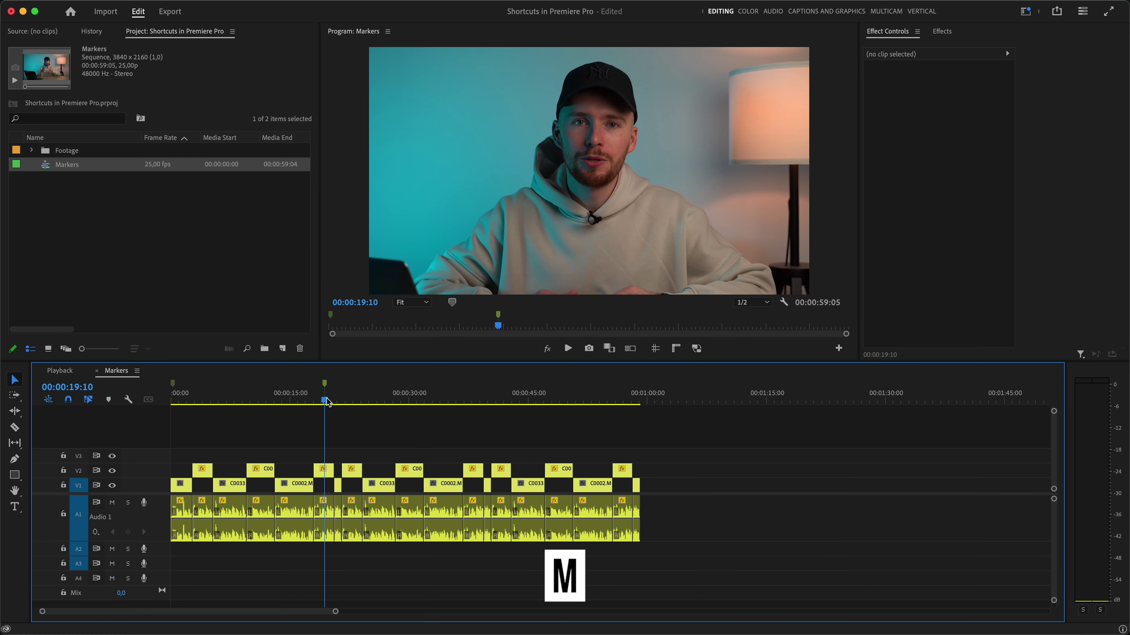
# Add a marker, then a red 'Put animation here' marker at 00:00:44:08 spanning roughly 00:00:43–00:00:55
pyautogui.press('m')
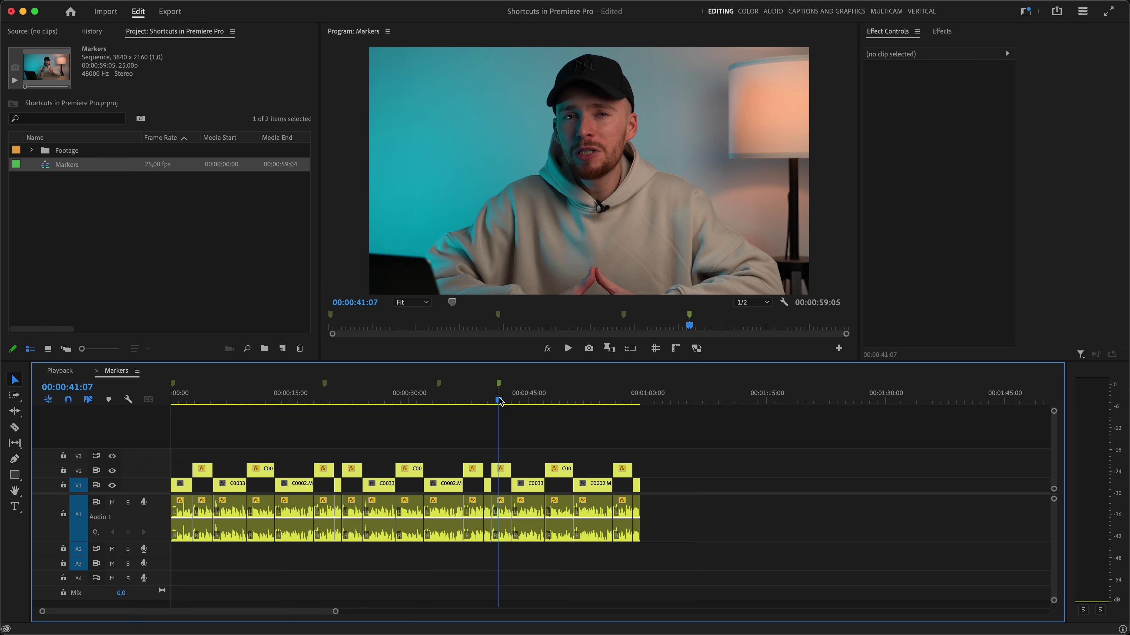
pyautogui.moveTo(499, 399); pyautogui.dragTo(523, 395)
pyautogui.press('m')
pyautogui.press('m')
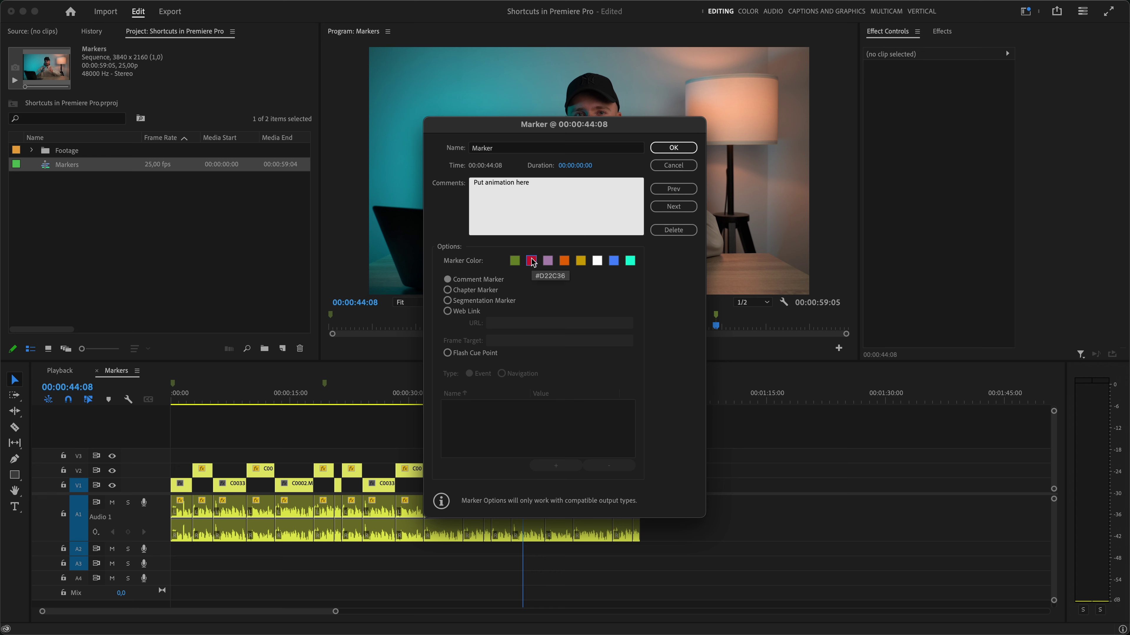
pyautogui.press('Return')
pyautogui.moveTo(526, 387); pyautogui.dragTo(614, 384)
pyautogui.moveTo(519, 387); pyautogui.dragTo(510, 384)
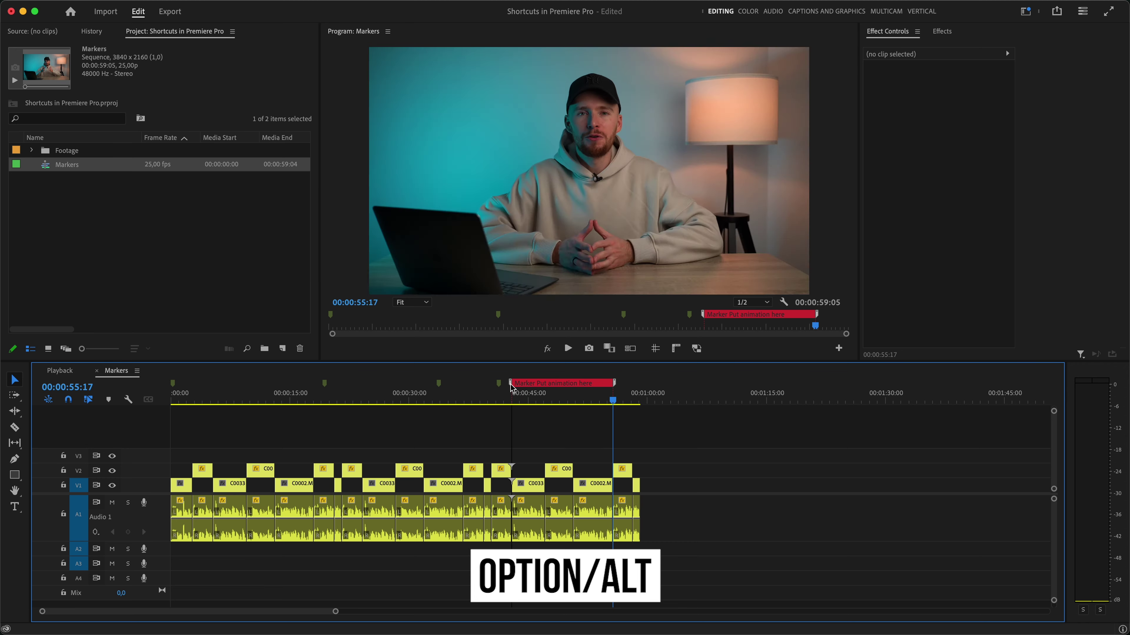